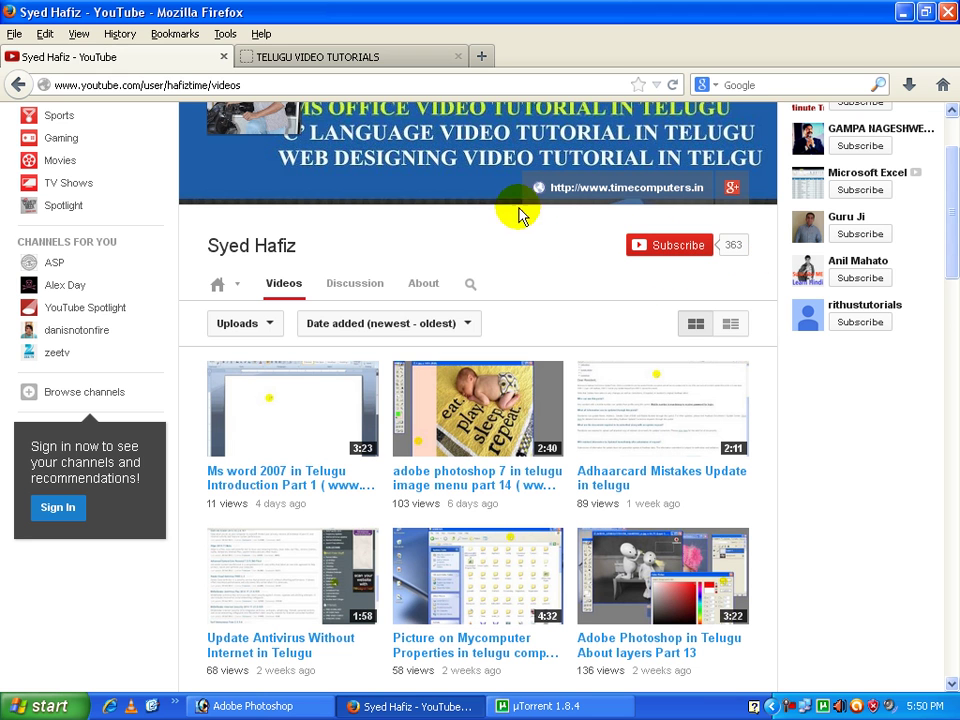
# - Look over the timecomputers.in site with its Telugu video tutorials
pyautogui.click(400, 60)
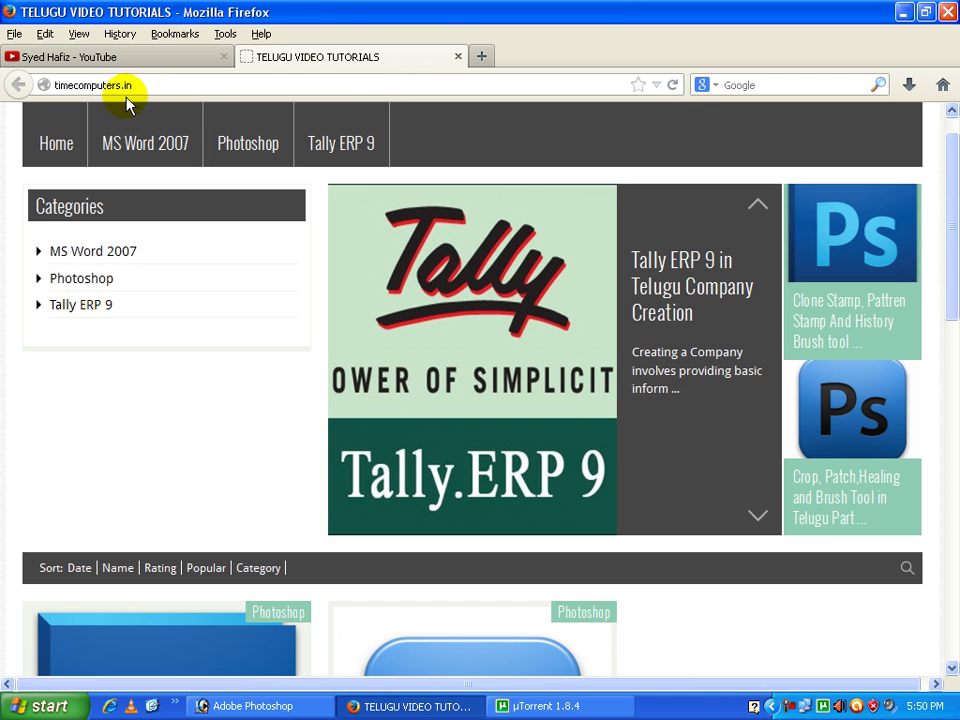
pyautogui.click(152, 82)
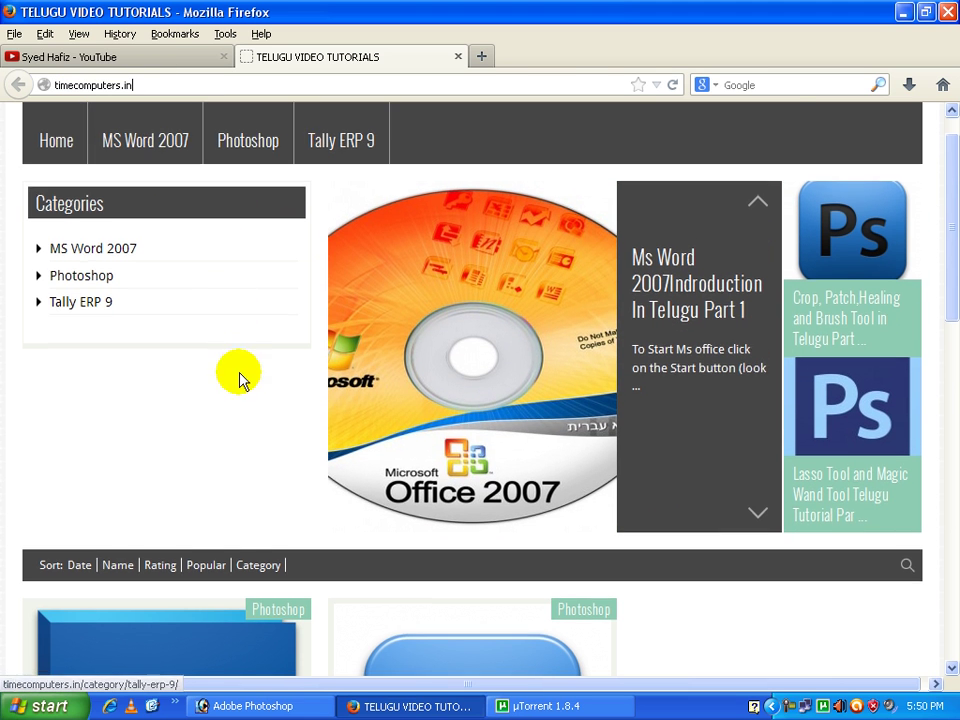
pyautogui.scroll(-5, 240, 381)
pyautogui.scroll(5, 430, 622)
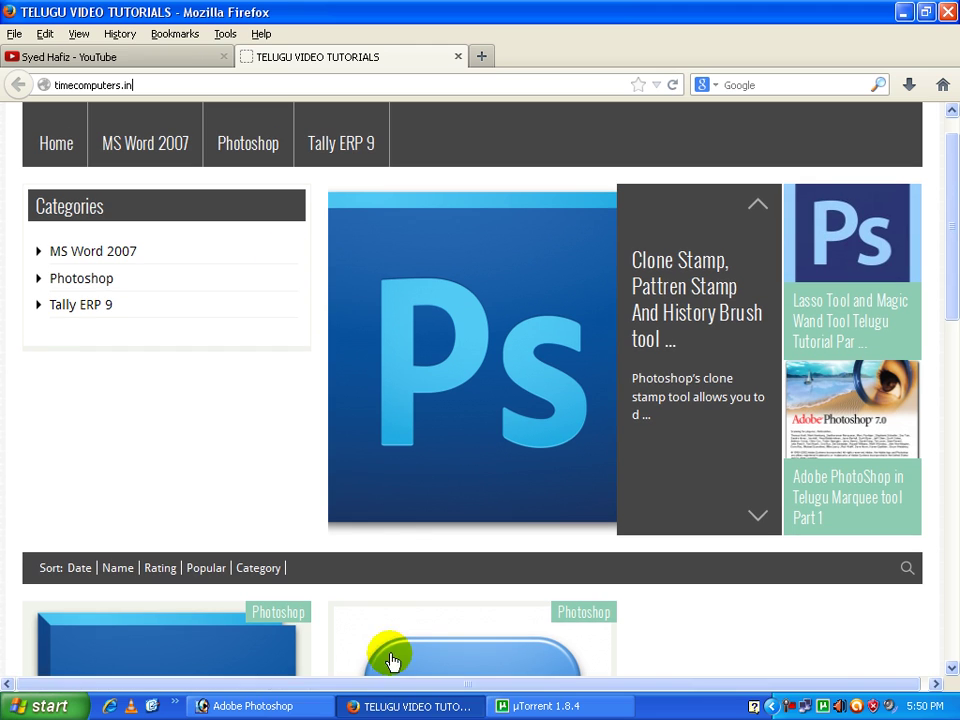
# - Switch to Photoshop and darken time 32.jpg with a Curves adjustment at input 137, output 83 on the RGB channel
pyautogui.click(262, 706)
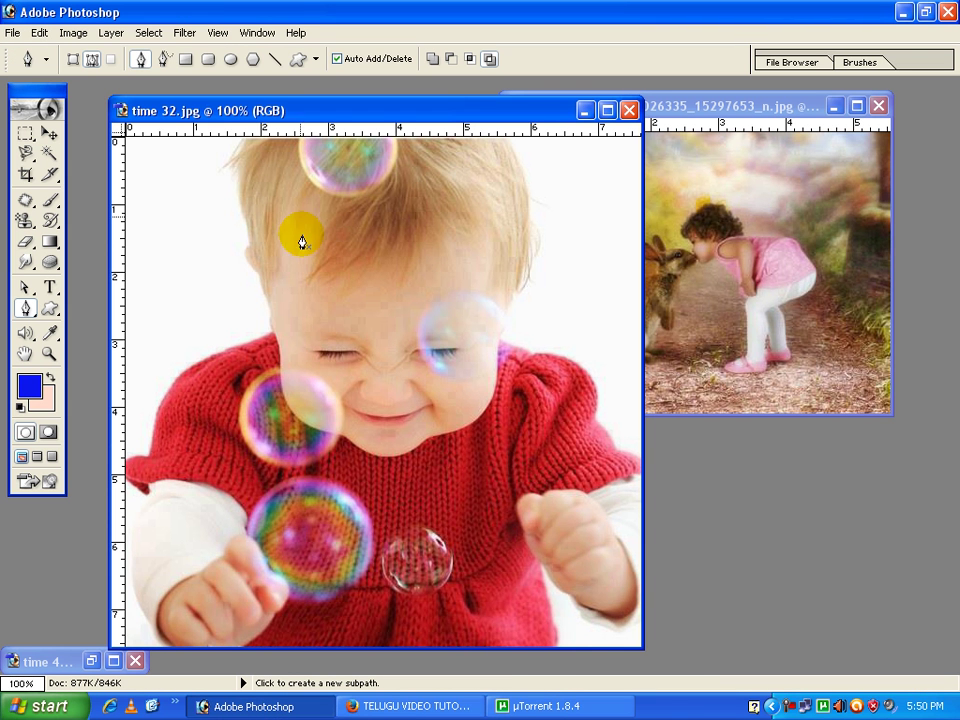
pyautogui.click(74, 35)
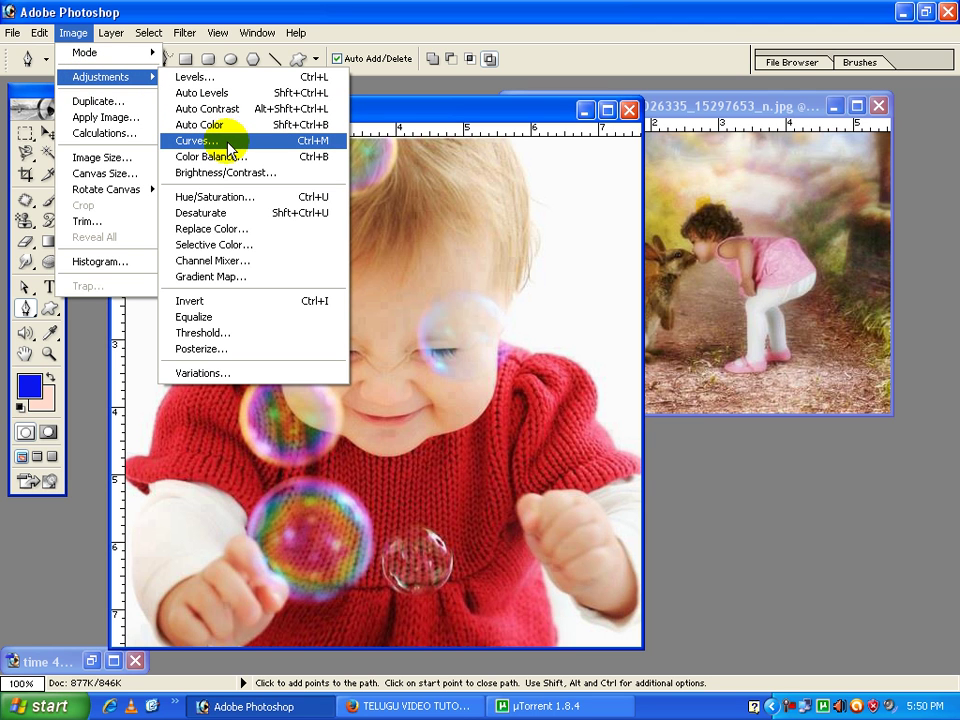
pyautogui.click(229, 146)
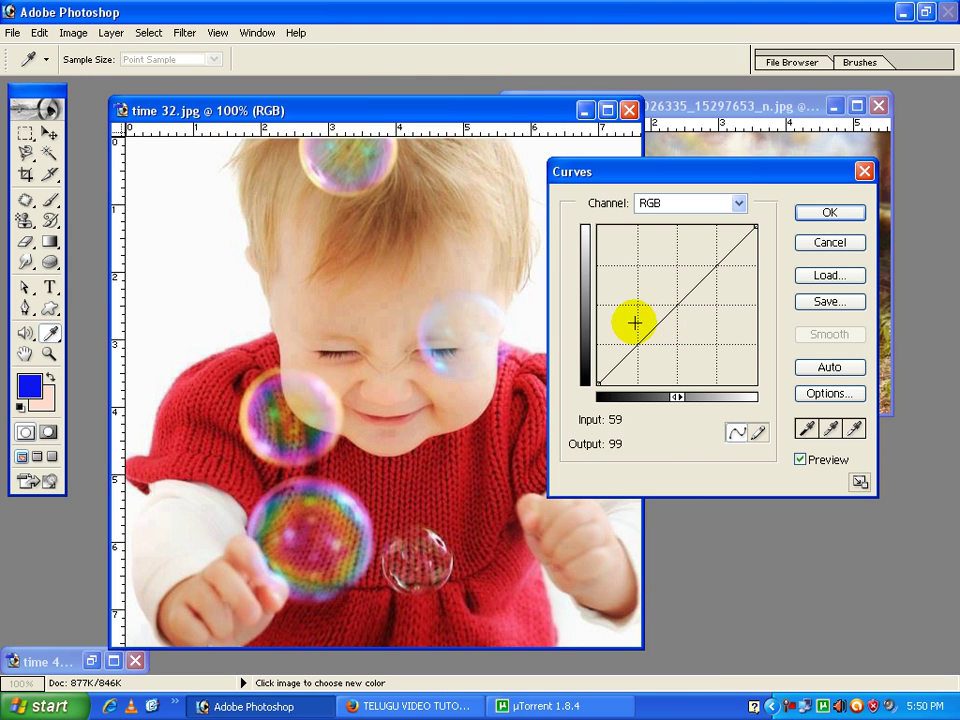
pyautogui.moveTo(669, 315)
pyautogui.mouseDown()
pyautogui.moveTo(690, 332)
pyautogui.moveTo(653, 296)
pyautogui.moveTo(681, 331)
pyautogui.mouseUp()
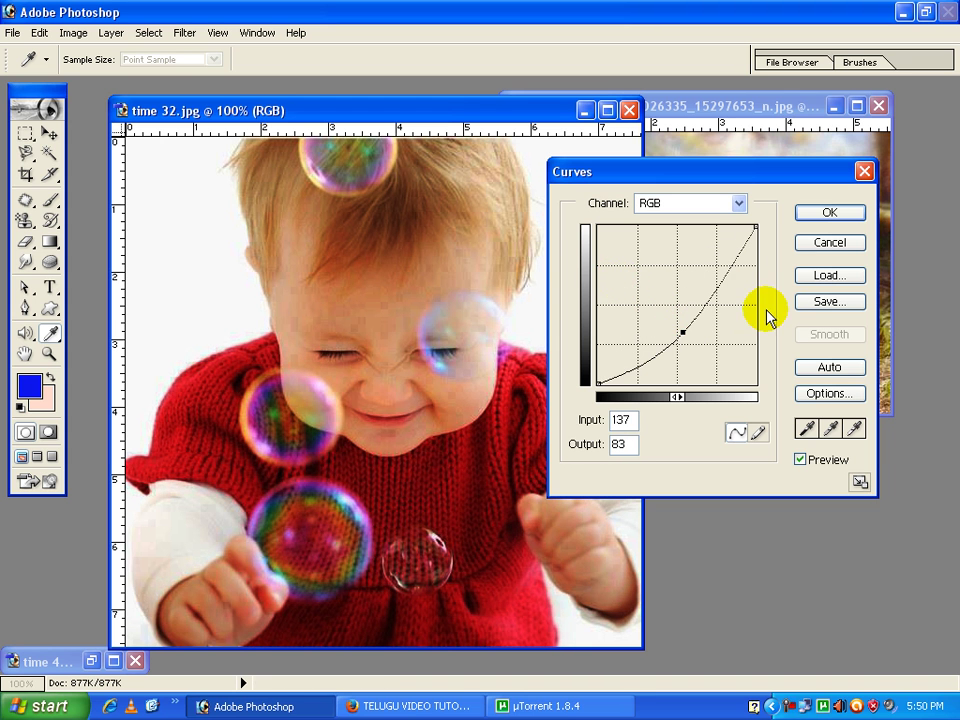
pyautogui.click(830, 215)
pyautogui.press('p')
# - Try a Brightness/Contrast adjustment of brightness +25 and contrast +26 on time 32.jpg, and discard it
pyautogui.click(78, 34)
pyautogui.moveTo(110, 76)
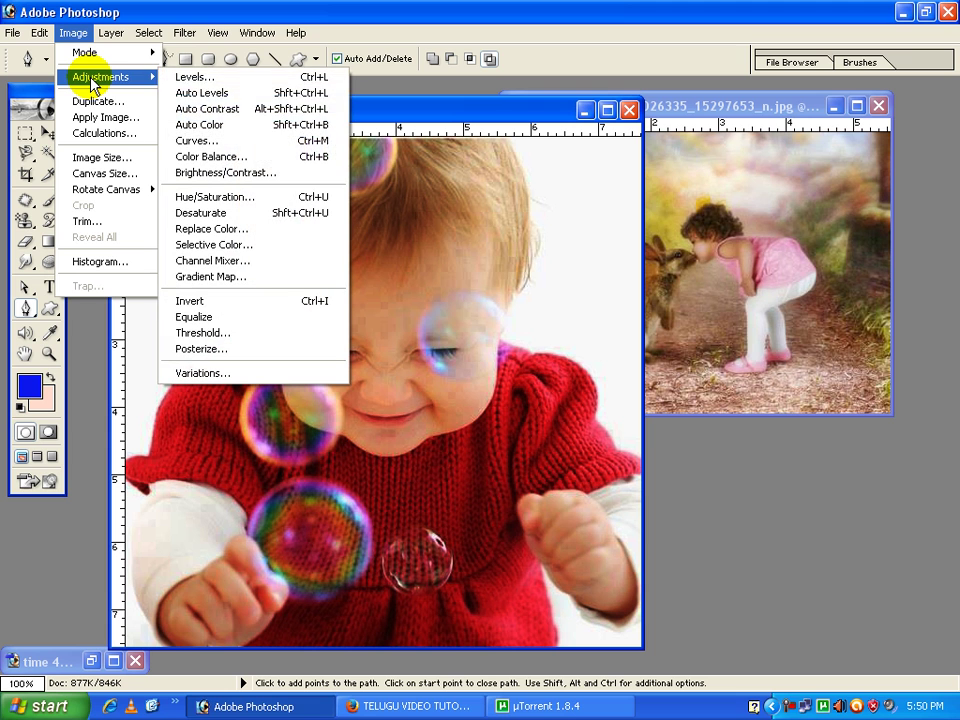
pyautogui.click(227, 176)
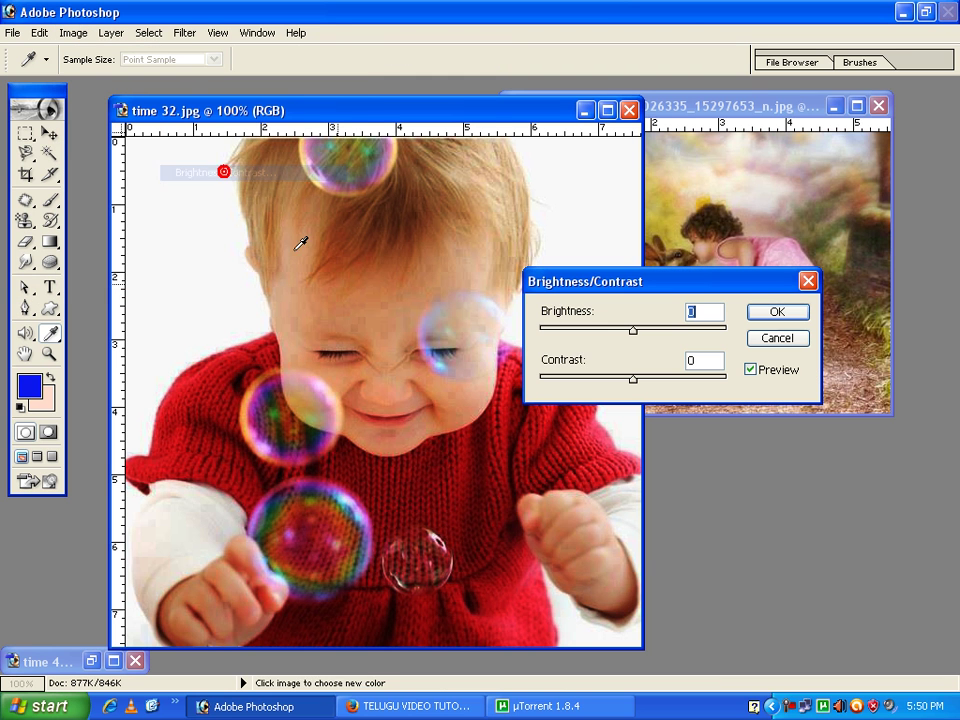
pyautogui.moveTo(637, 337); pyautogui.dragTo(658, 336)
pyautogui.moveTo(636, 381); pyautogui.dragTo(655, 385)
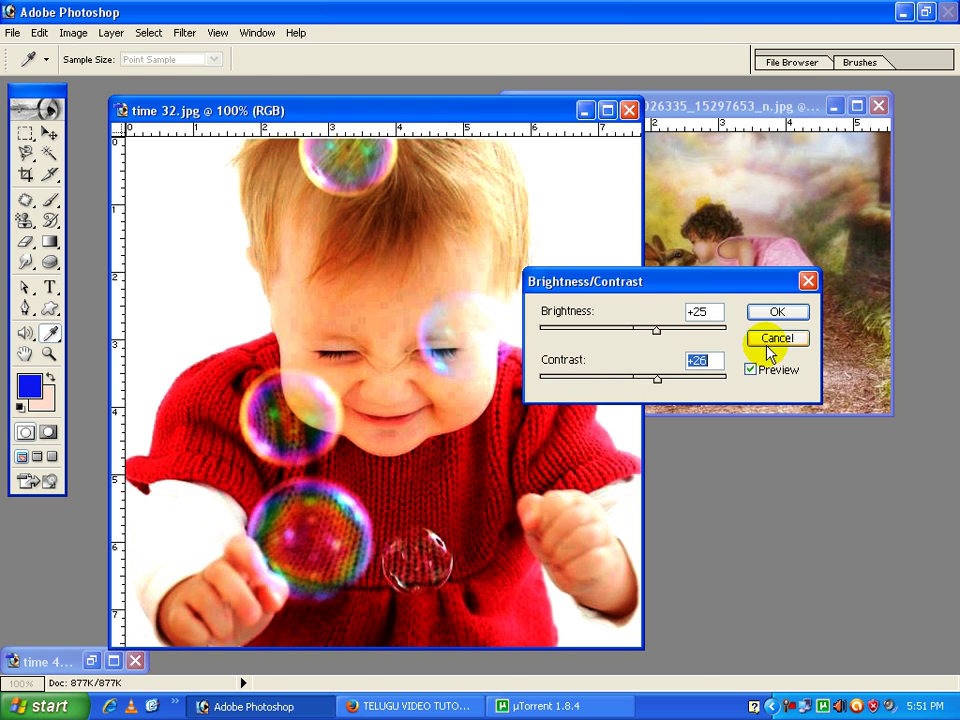
pyautogui.click(772, 340)
pyautogui.press('p')
# - Restore the minimized time 491.jpg image window and desaturate the photo
pyautogui.click(73, 33)
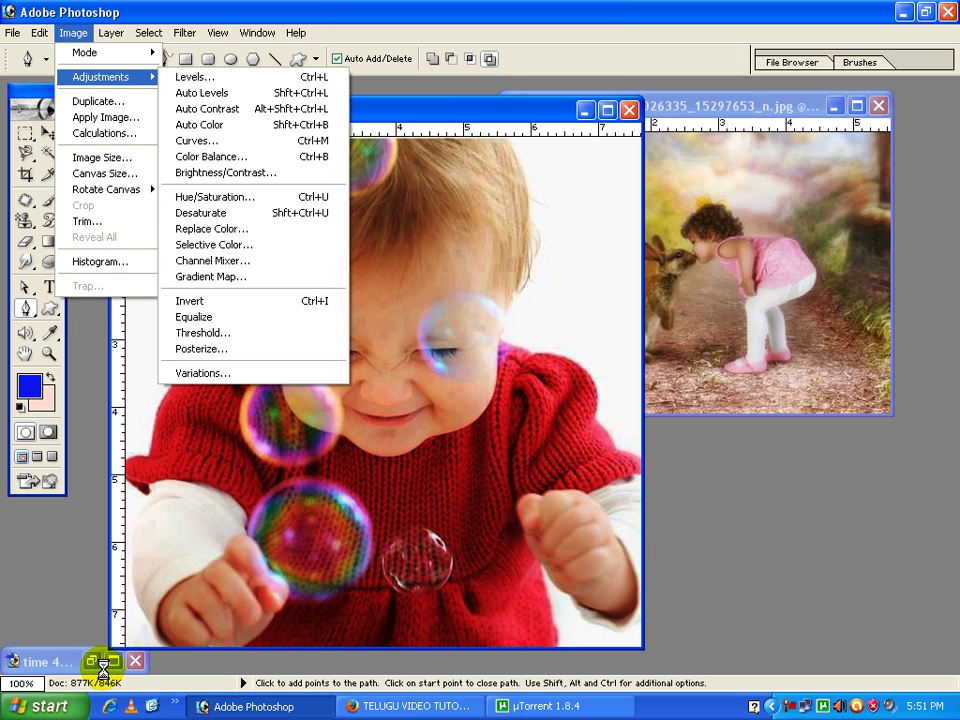
pyautogui.click(212, 485)
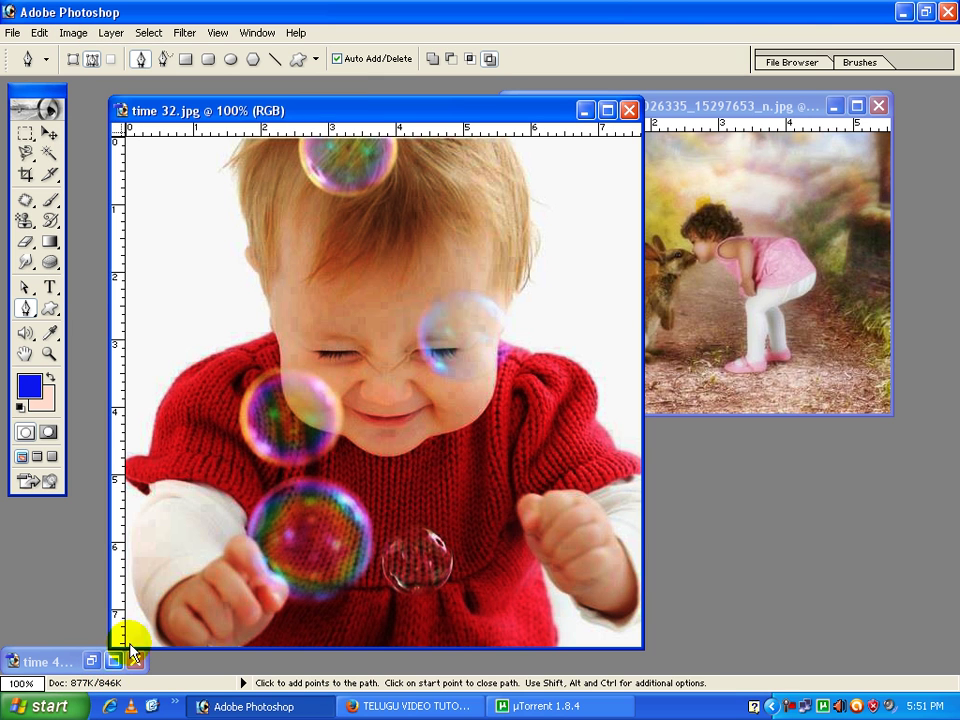
pyautogui.click(92, 662)
pyautogui.moveTo(275, 128); pyautogui.dragTo(380, 137)
pyautogui.click(73, 32)
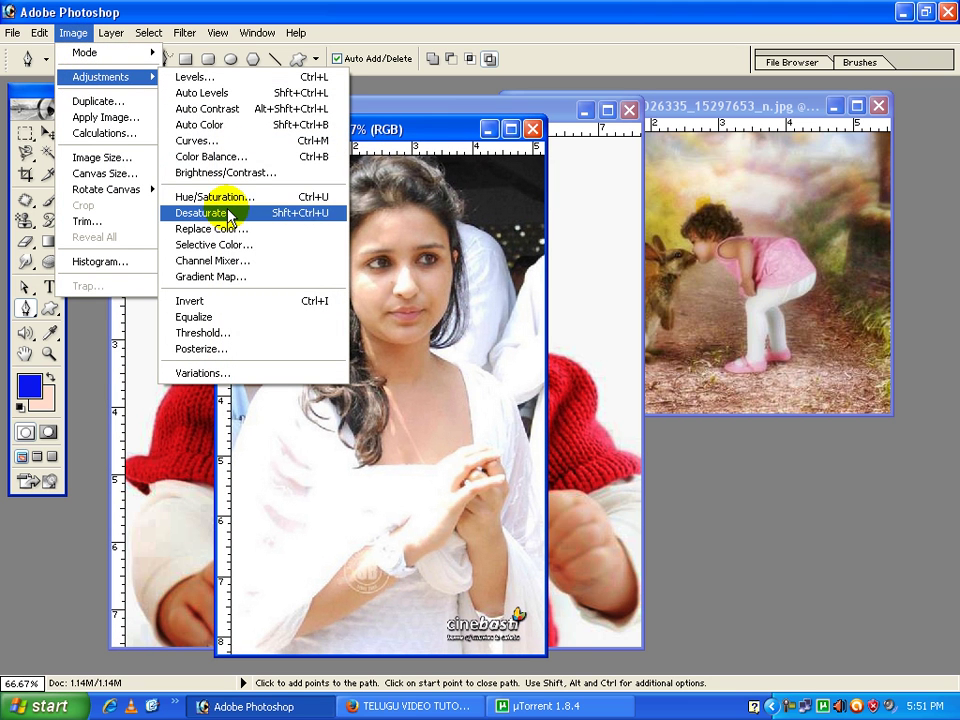
pyautogui.click(304, 214)
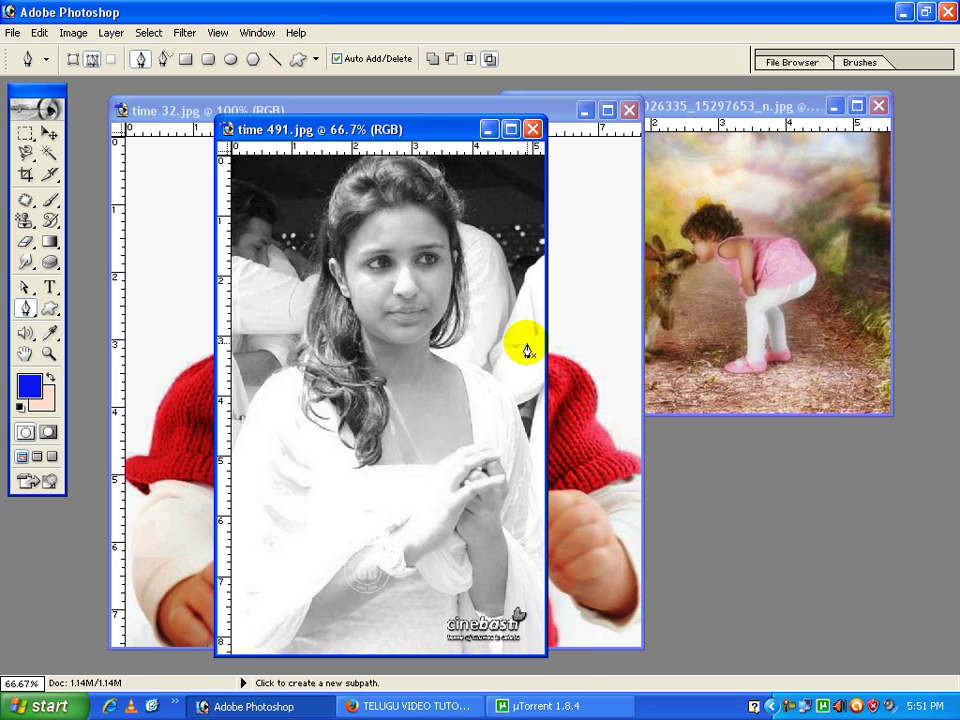
# - Trace the woman's lips with the Pen tool in full-screen view and convert the path to a selection
pyautogui.press('ctrl')
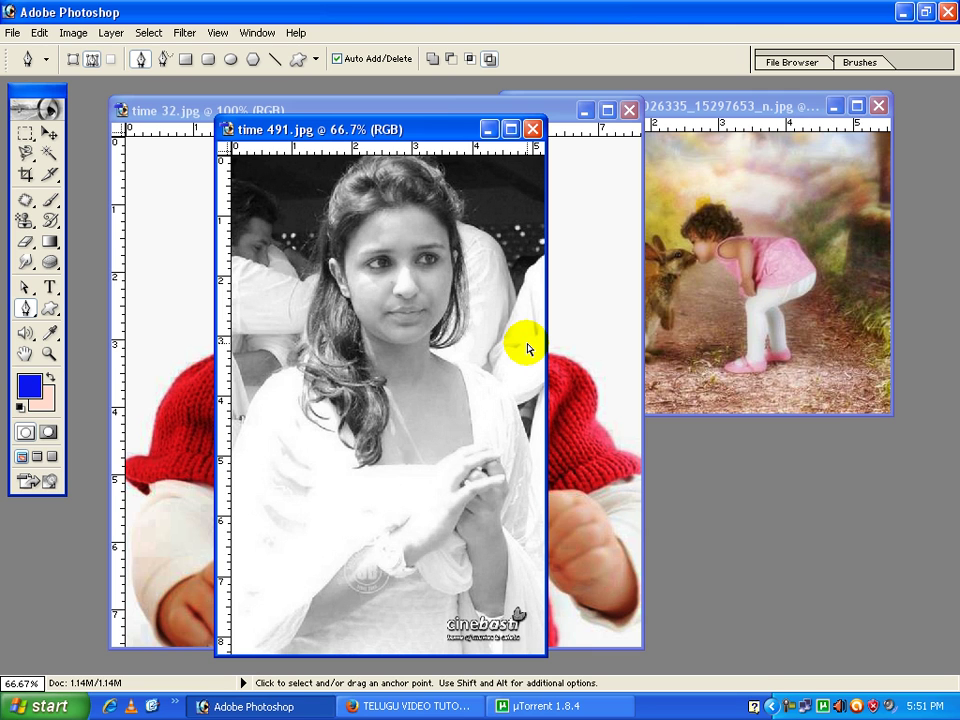
pyautogui.hotkey('ctrl', '=')
pyautogui.hotkey('ctrl', '=')
pyautogui.hotkey('ctrl', '=')
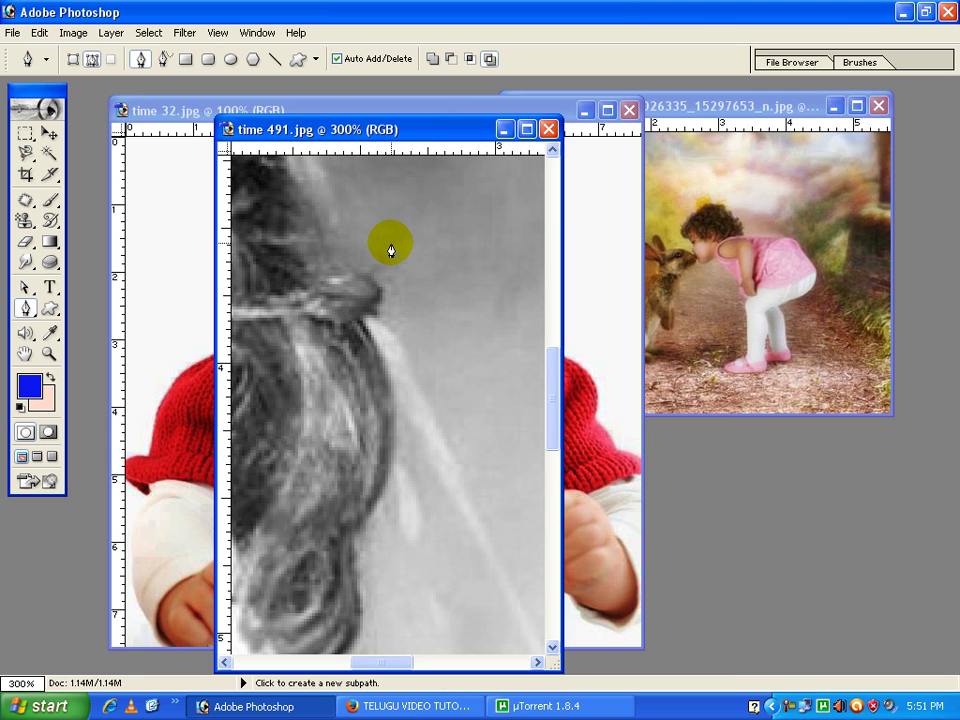
pyautogui.press('f')
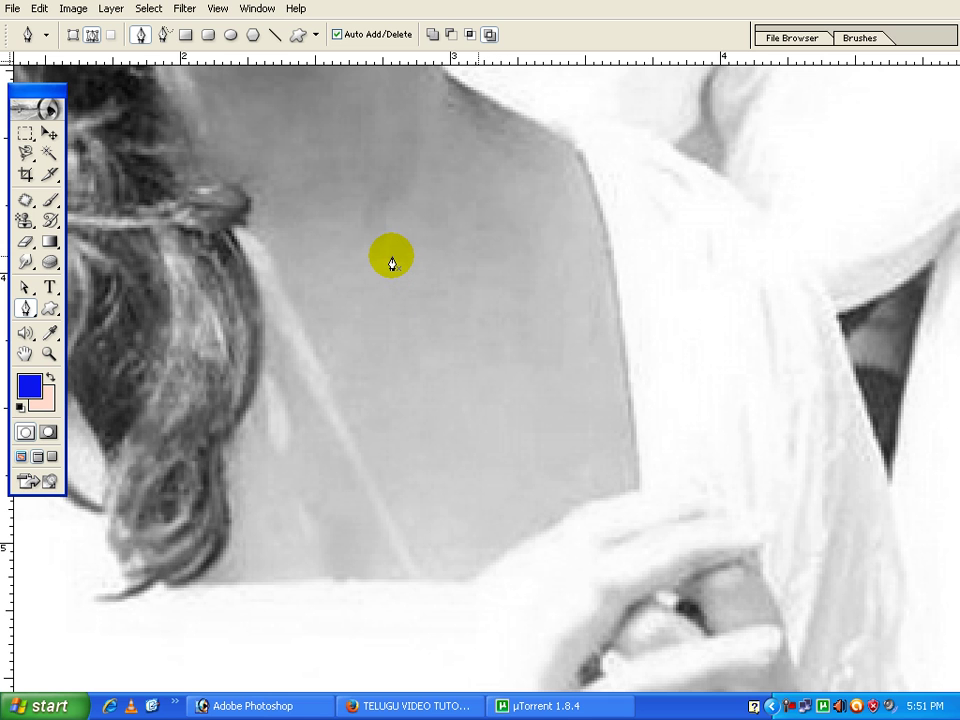
pyautogui.moveTo(398, 300); pyautogui.dragTo(452, 246)
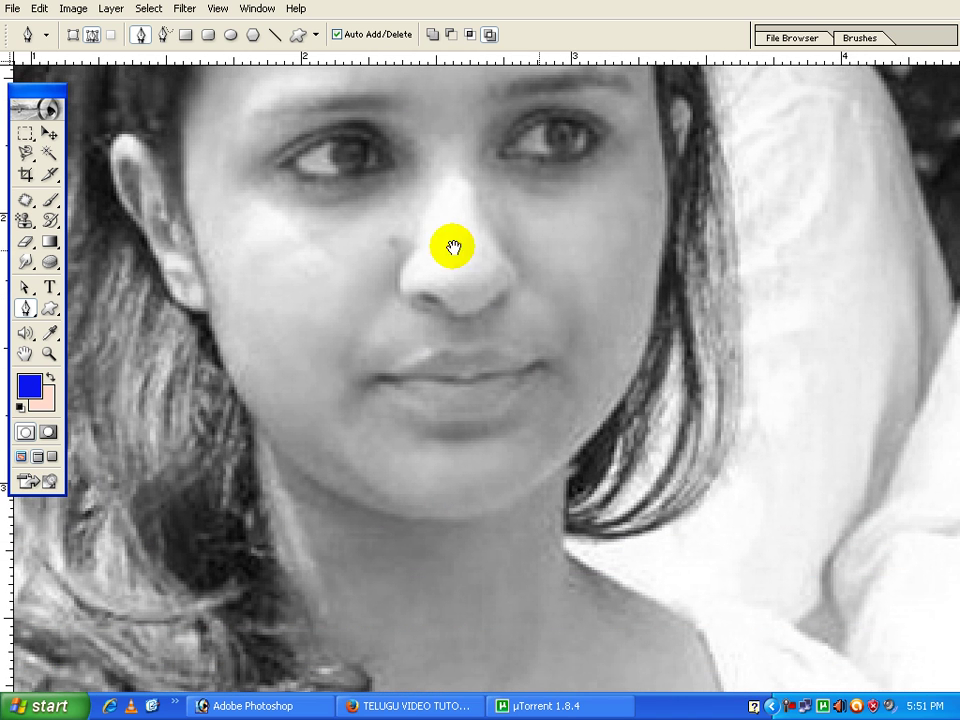
pyautogui.click(382, 389)
pyautogui.click(493, 414)
pyautogui.click(529, 390)
pyautogui.click(541, 362)
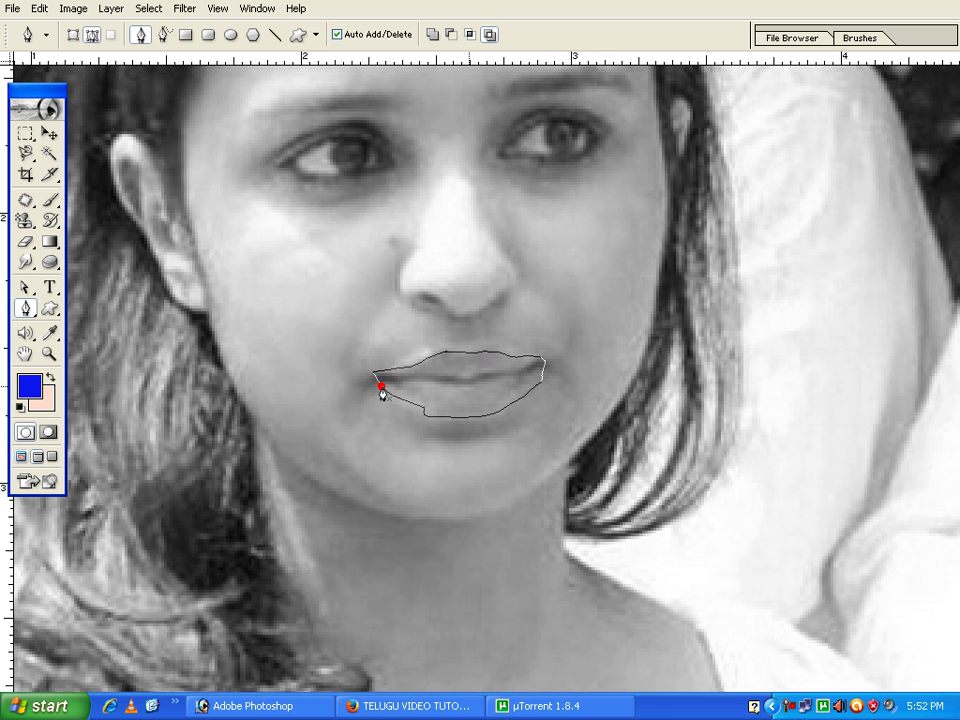
pyautogui.click(551, 430)
pyautogui.hotkey('ctrl', 'Return')
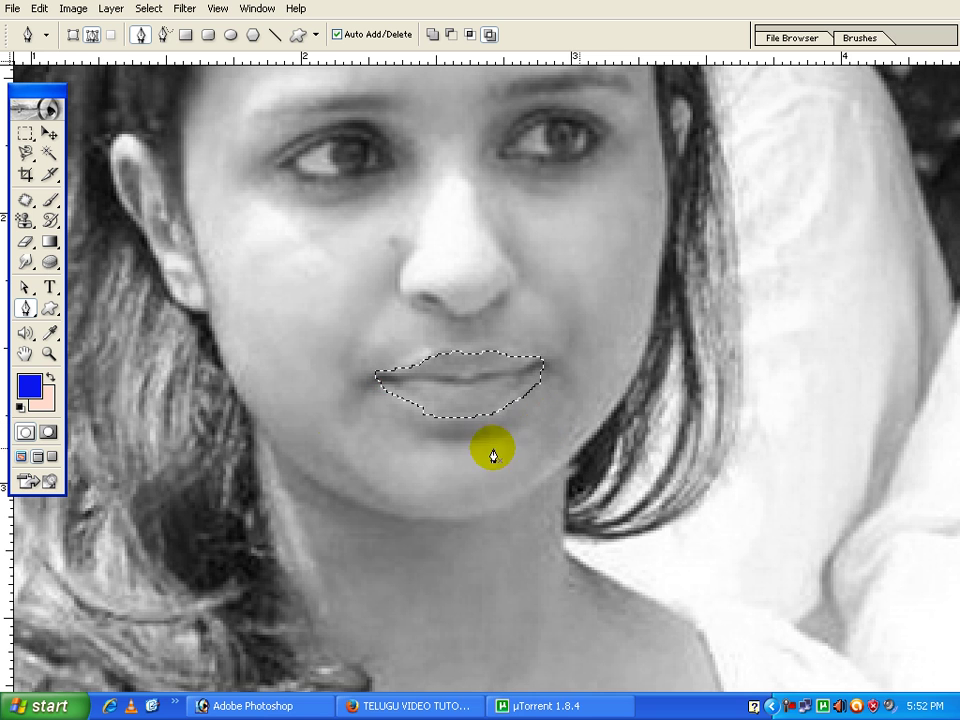
# - Tint the selected lips toward red with Color Balance and clear the selection
pyautogui.click(68, 12)
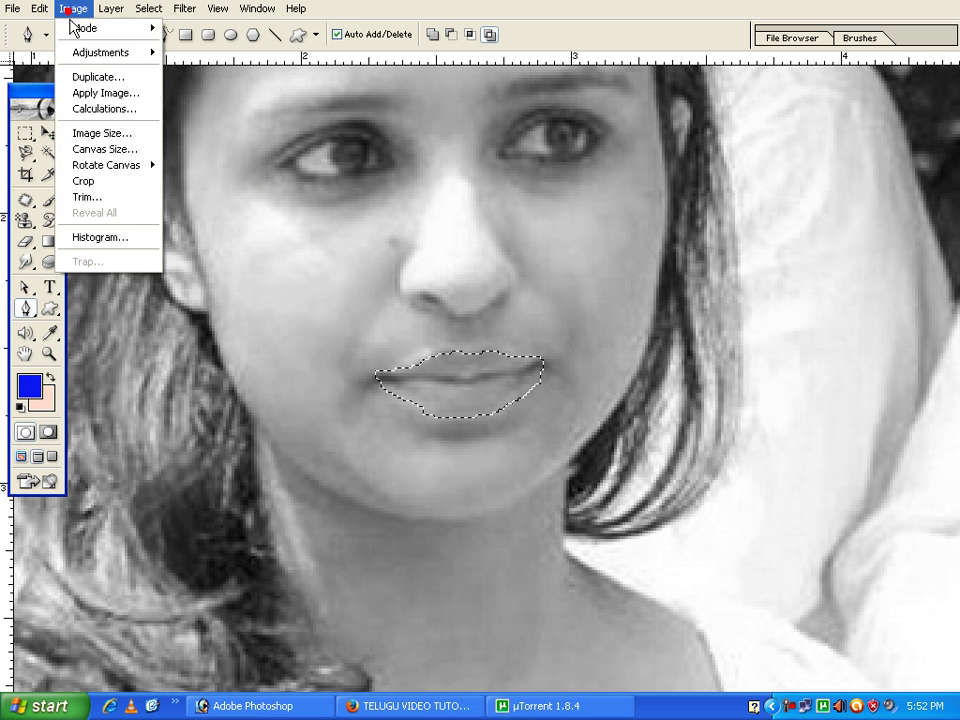
pyautogui.moveTo(124, 58)
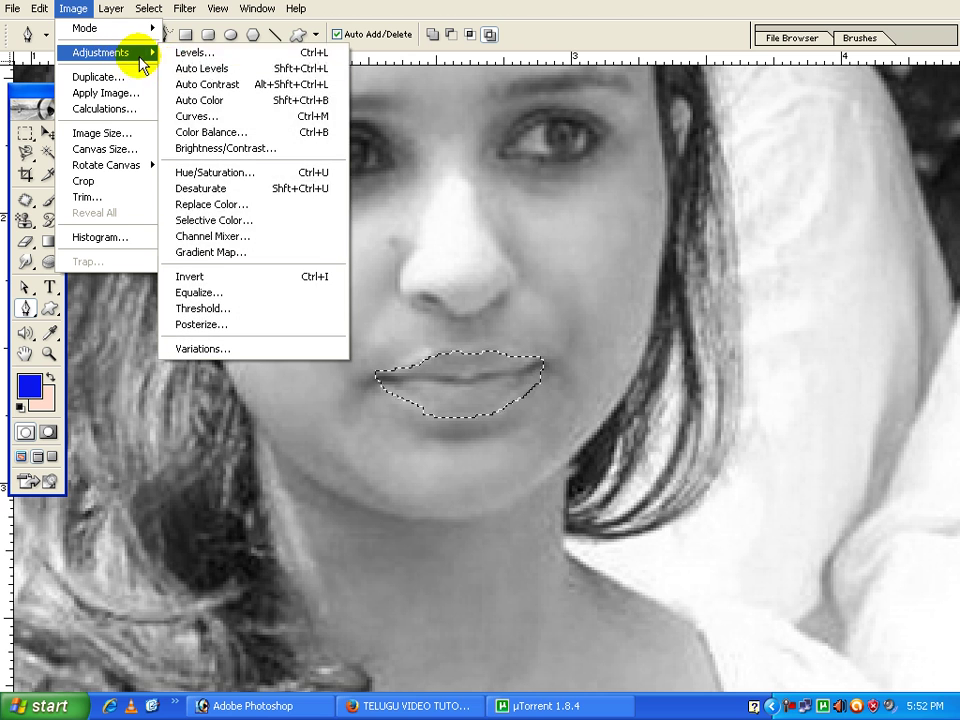
pyautogui.click(214, 133)
pyautogui.moveTo(738, 244)
pyautogui.mouseDown()
pyautogui.moveTo(758, 244)
pyautogui.moveTo(746, 272)
pyautogui.moveTo(733, 270)
pyautogui.moveTo(754, 300)
pyautogui.moveTo(720, 300)
pyautogui.moveTo(735, 266)
pyautogui.moveTo(756, 251)
pyautogui.mouseUp()
pyautogui.click(732, 292)
pyautogui.click(914, 191)
pyautogui.press('p')
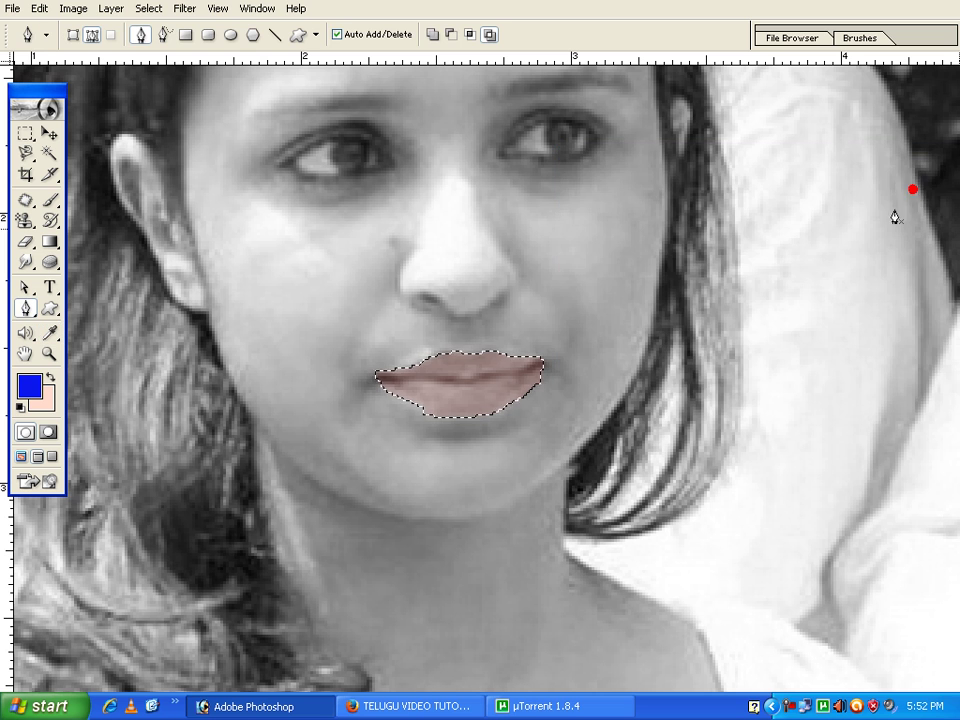
pyautogui.hotkey('ctrl', 'd')
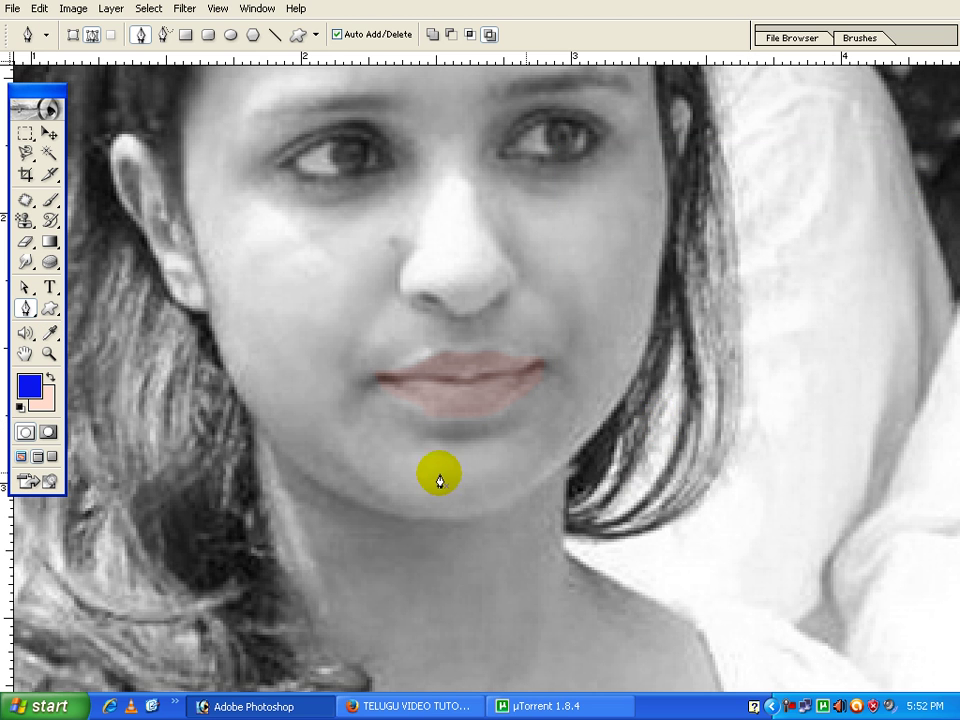
# - Trace the woman's face, neck and neckline with the Pen tool and convert the path to a selection
pyautogui.hotkey('ctrl', '-')
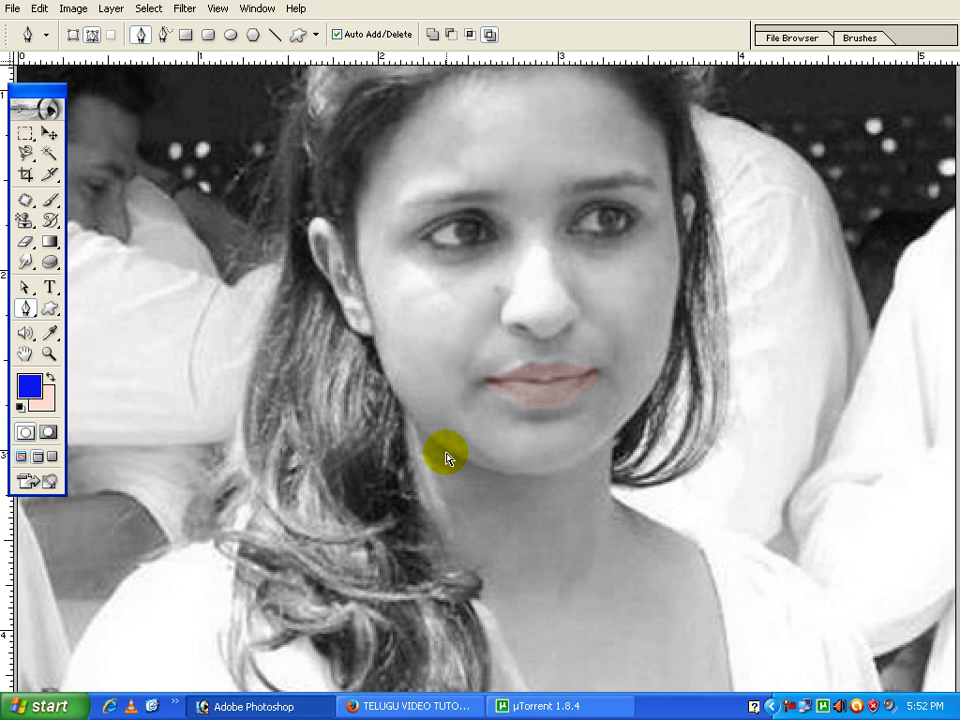
pyautogui.hotkey('ctrl', '-')
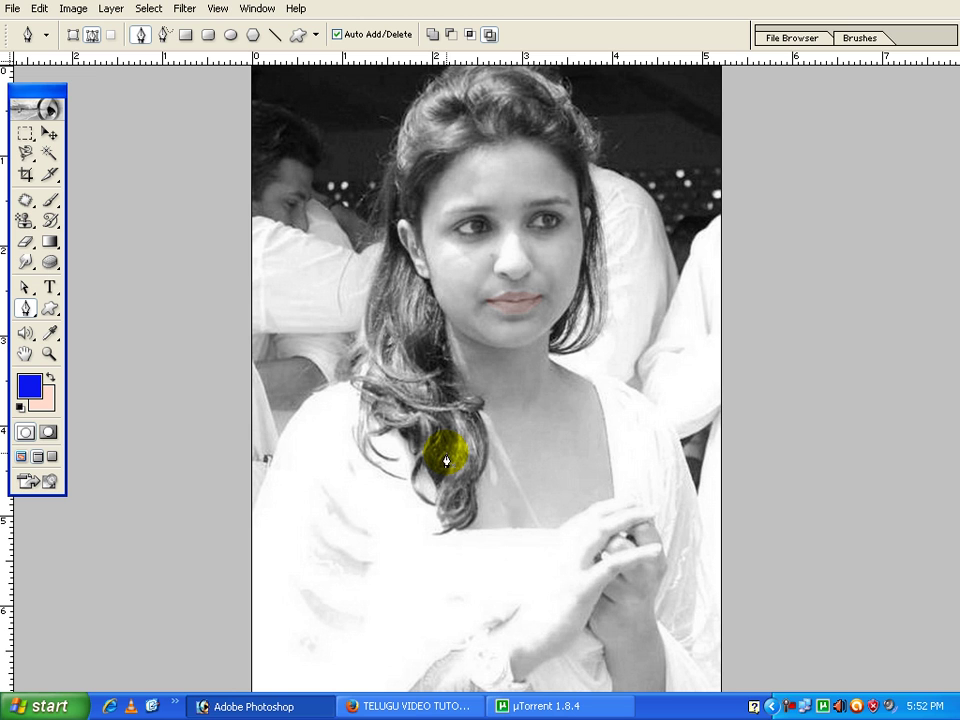
pyautogui.moveTo(462, 524)
pyautogui.mouseDown()
pyautogui.moveTo(543, 540)
pyautogui.moveTo(607, 494)
pyautogui.mouseUp()
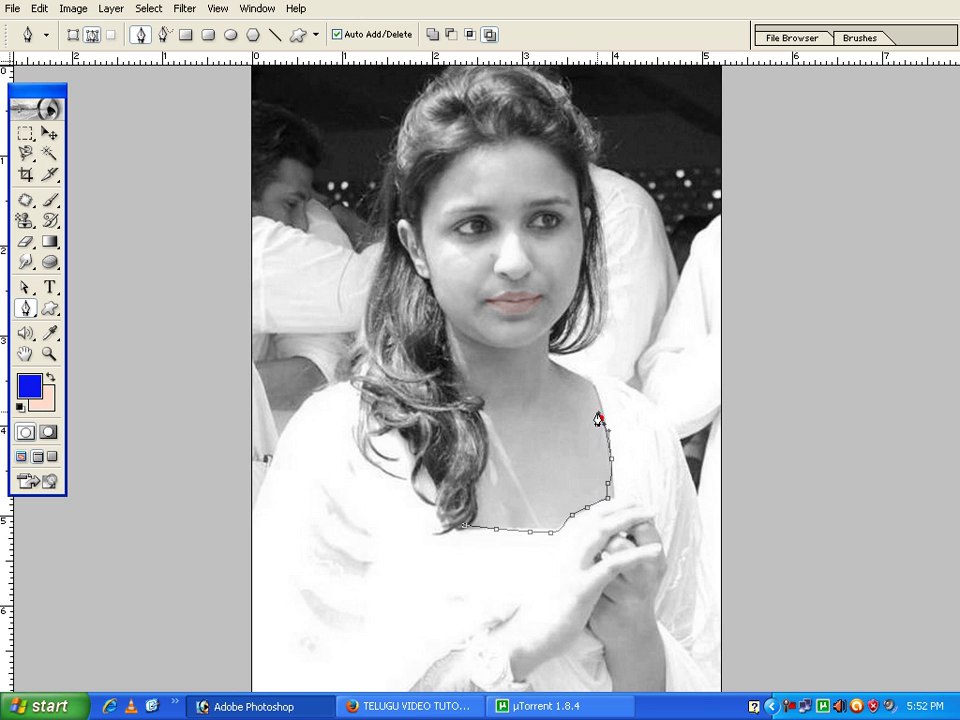
pyautogui.moveTo(546, 335); pyautogui.dragTo(547, 342)
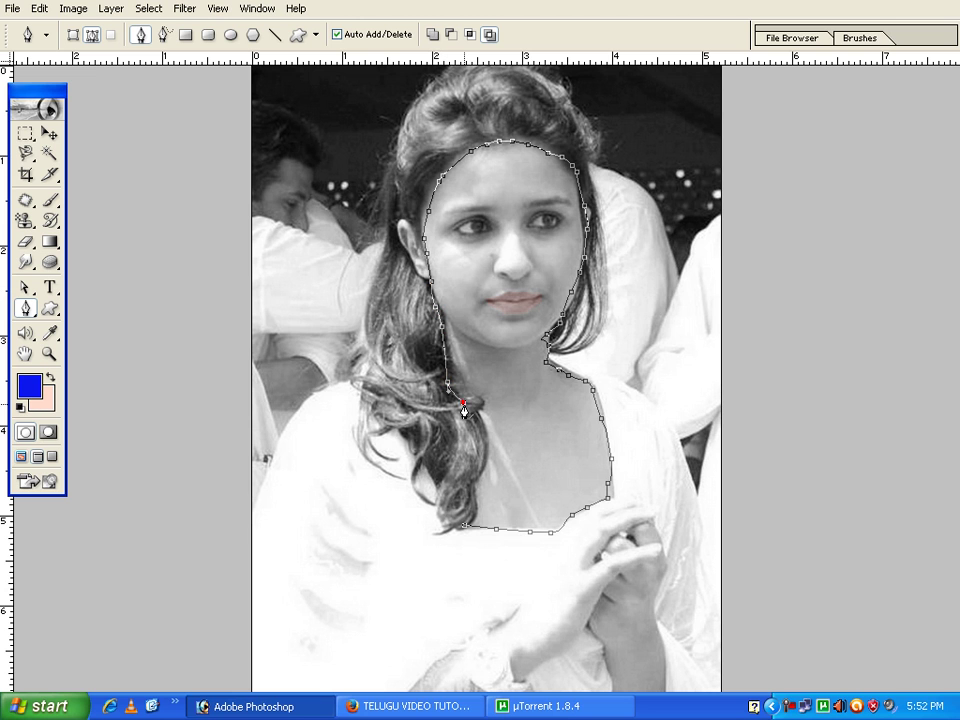
pyautogui.click(463, 527)
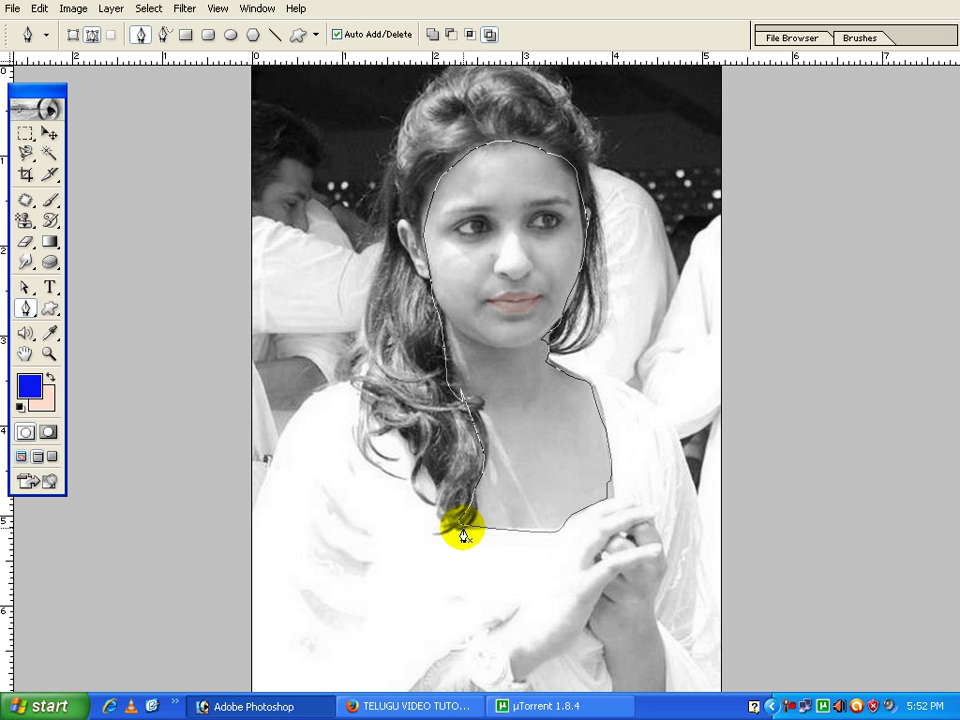
pyautogui.hotkey('ctrl', 'Return')
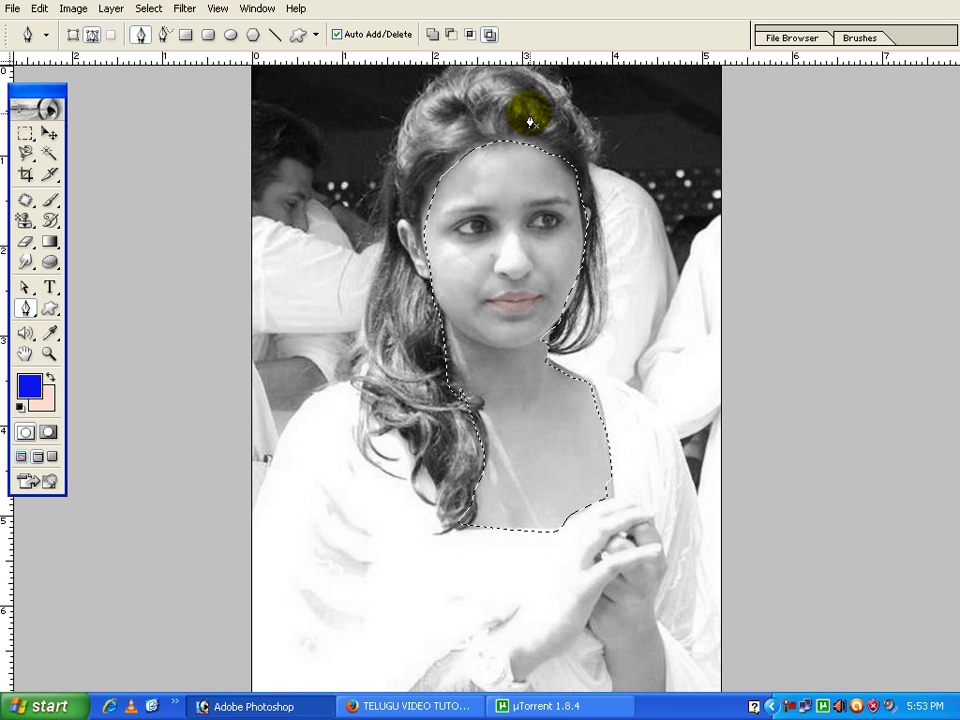
# - Color the selected skin with Color Balance levels +30, -7, -23 in the midtones and clear the selection
pyautogui.hotkey('ctrl', 'b')
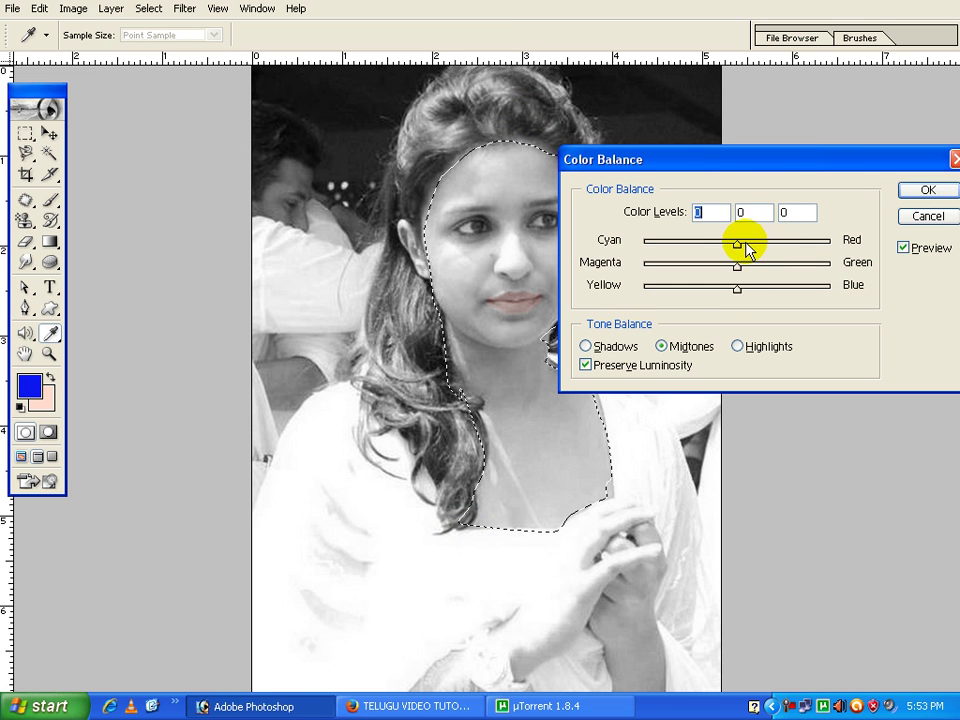
pyautogui.moveTo(737, 242); pyautogui.dragTo(720, 291)
pyautogui.moveTo(765, 246); pyautogui.dragTo(760, 252)
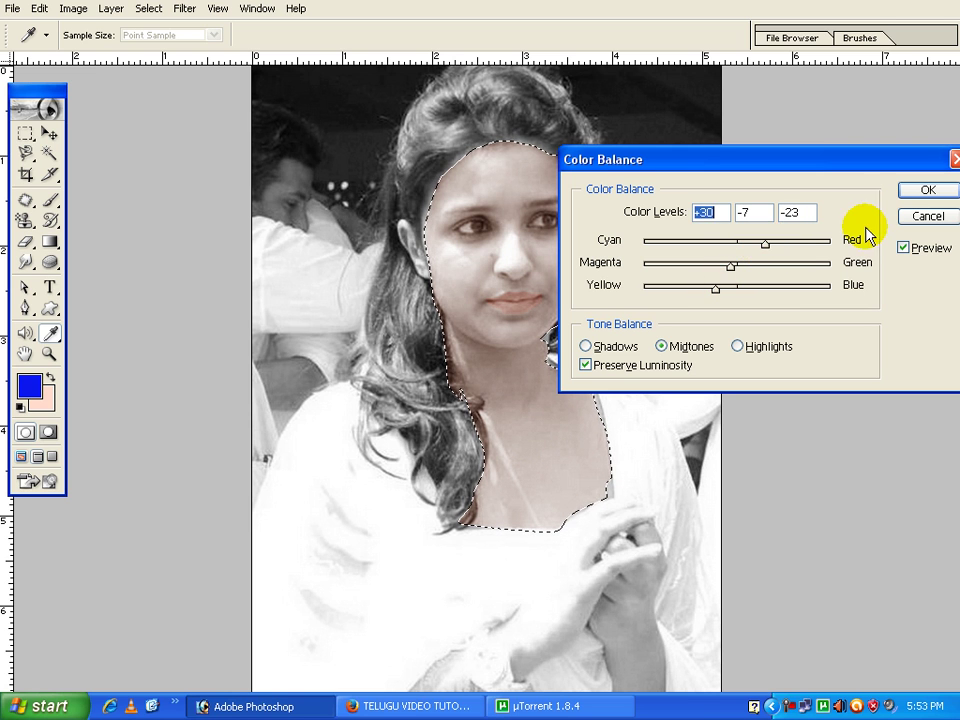
pyautogui.click(909, 189)
pyautogui.press('p')
pyautogui.hotkey('ctrl', 'd')
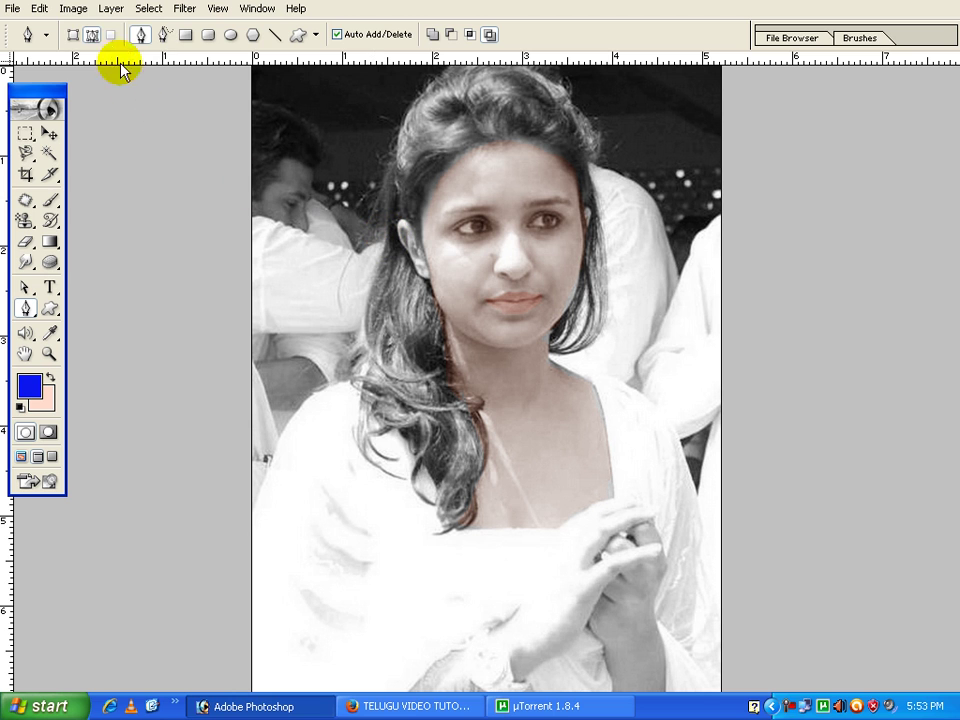
# - Open Variations for the whole photo and add More Red twice and More Yellow once to the midtones
pyautogui.click(74, 12)
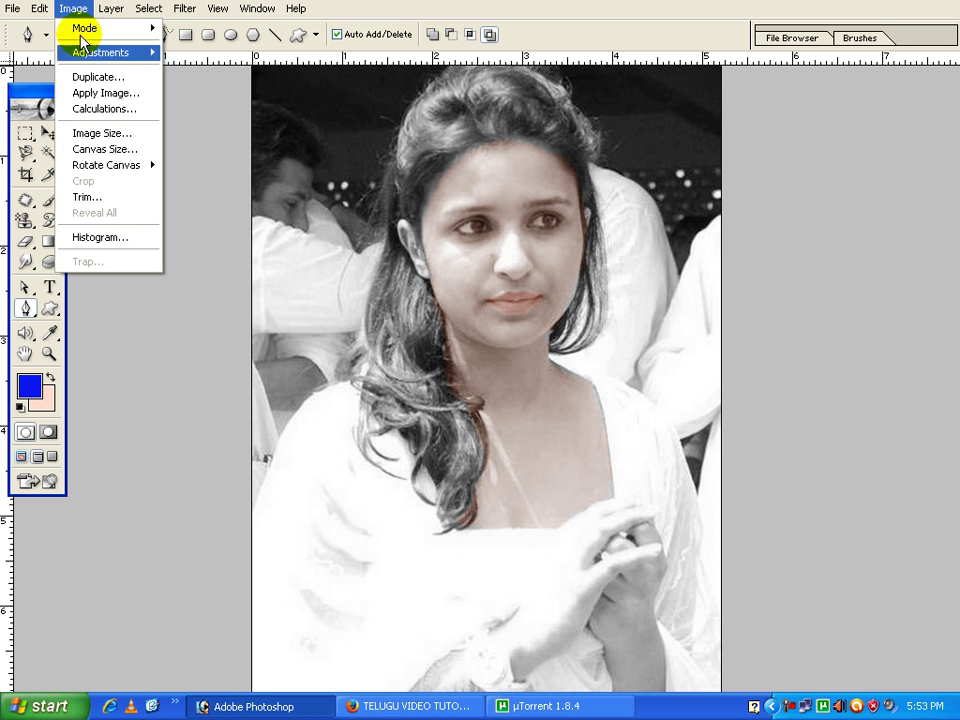
pyautogui.moveTo(108, 66)
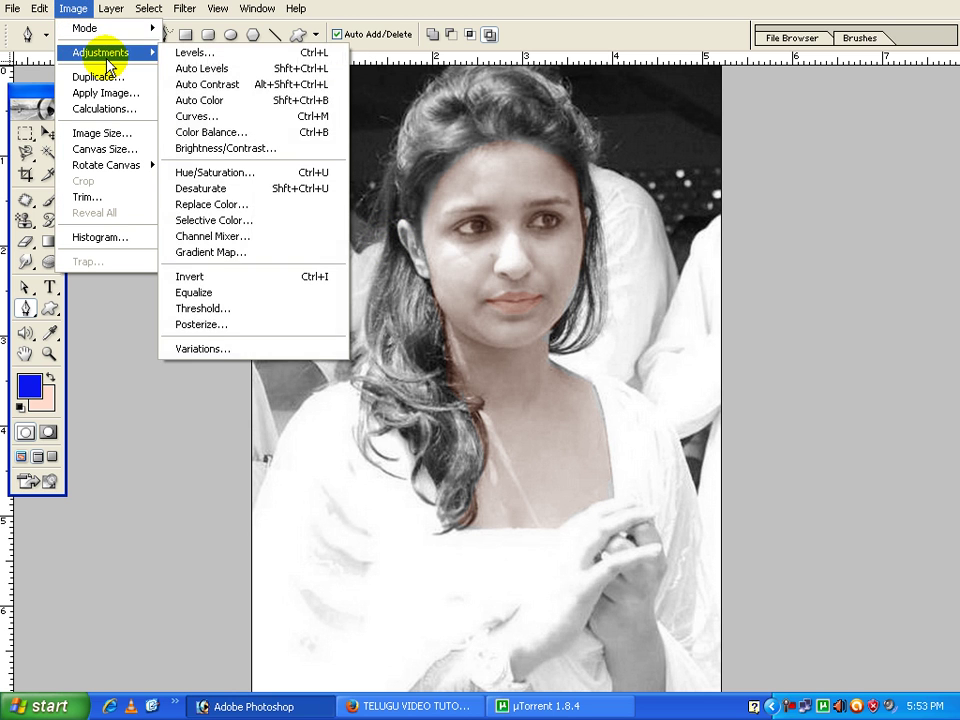
pyautogui.click(228, 358)
pyautogui.moveTo(471, 64); pyautogui.dragTo(758, 97)
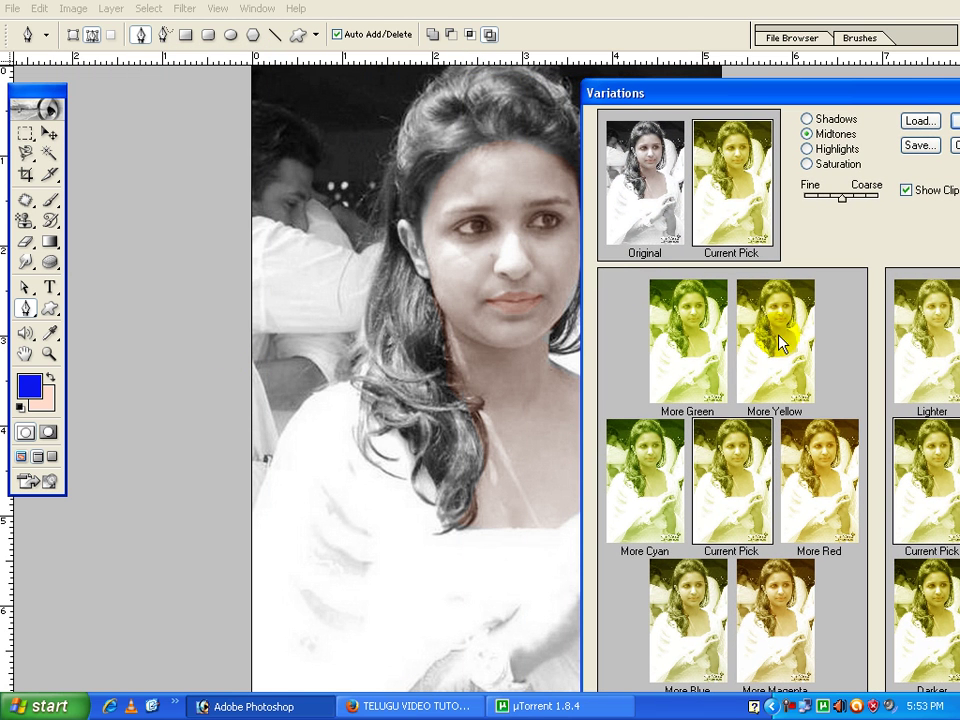
pyautogui.moveTo(905, 94); pyautogui.dragTo(830, 62)
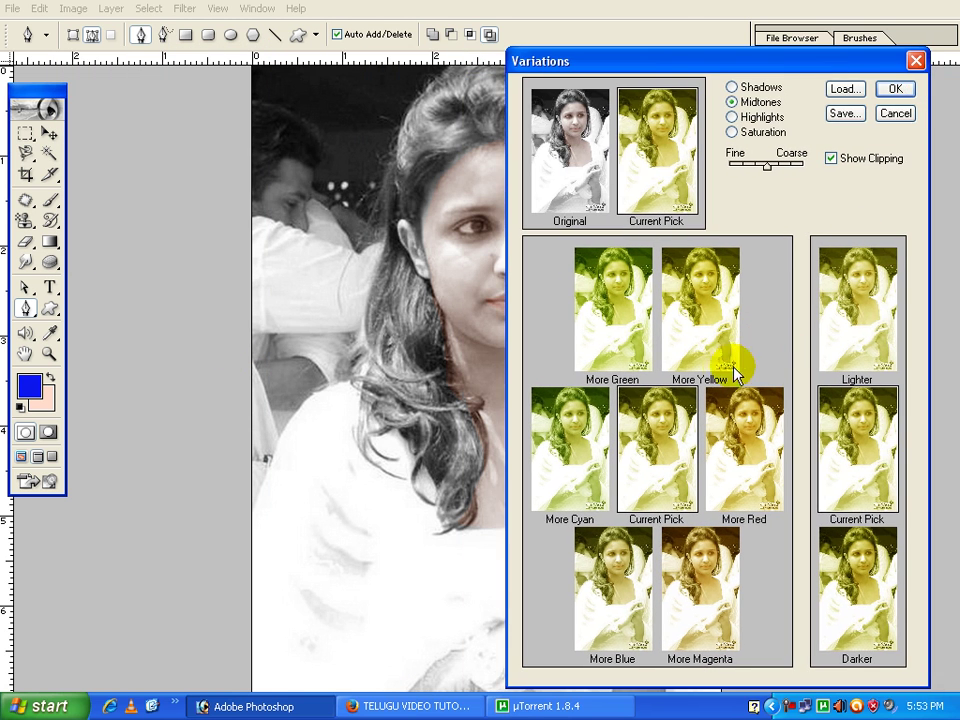
pyautogui.click(746, 454)
pyautogui.click(741, 450)
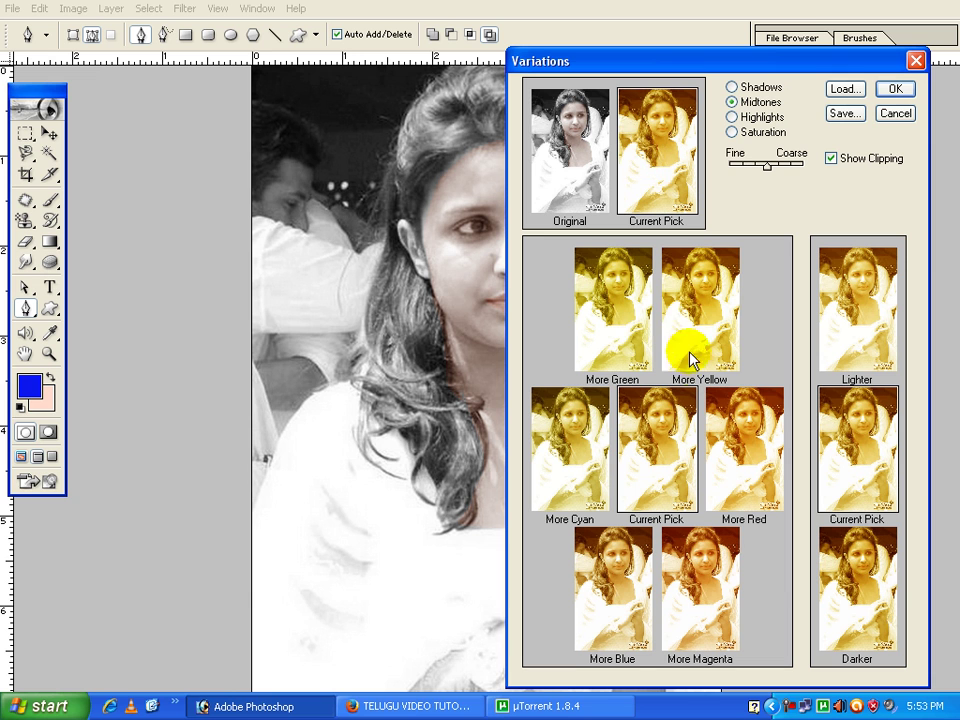
pyautogui.click(703, 318)
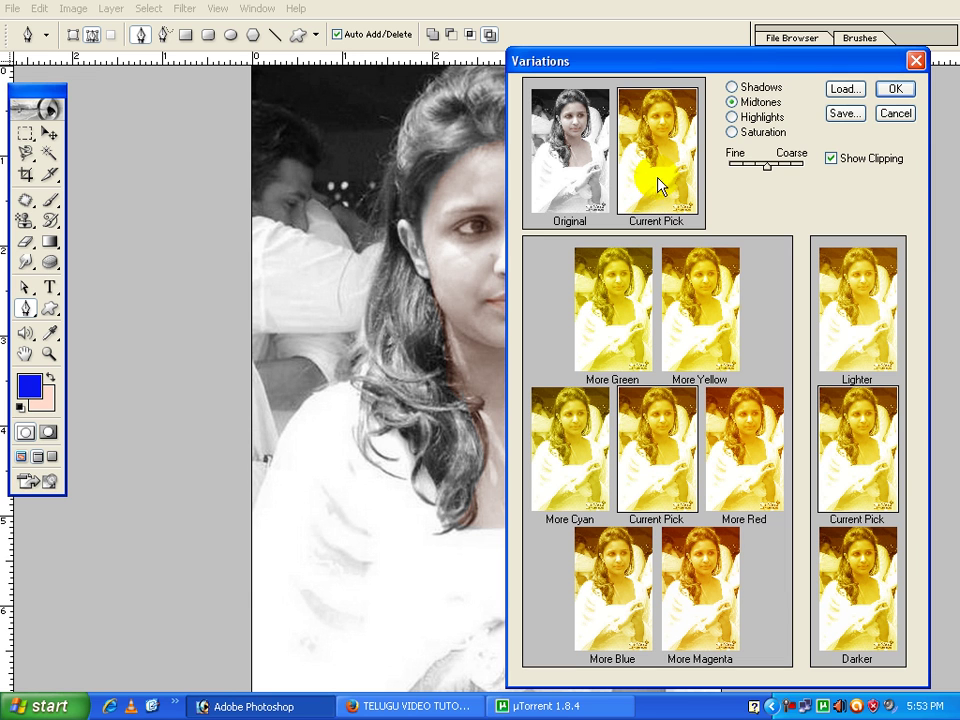